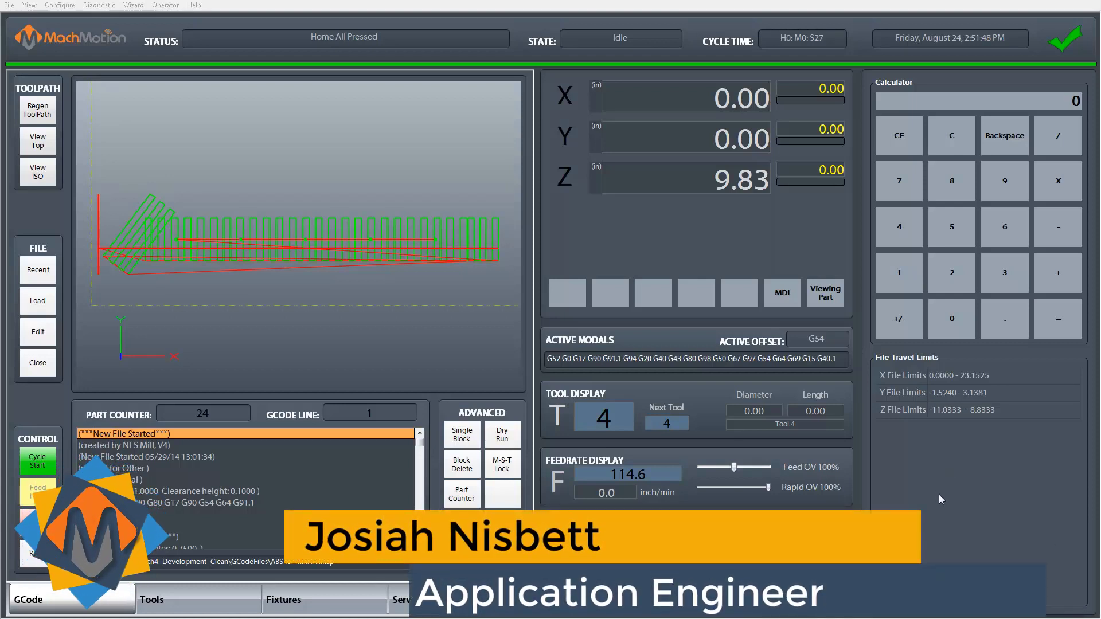
Via Configure Dashboard, add a third row holding a Function Buttons widget and save the layout.
{"action": "right_click", "coordinate": [924, 507]}
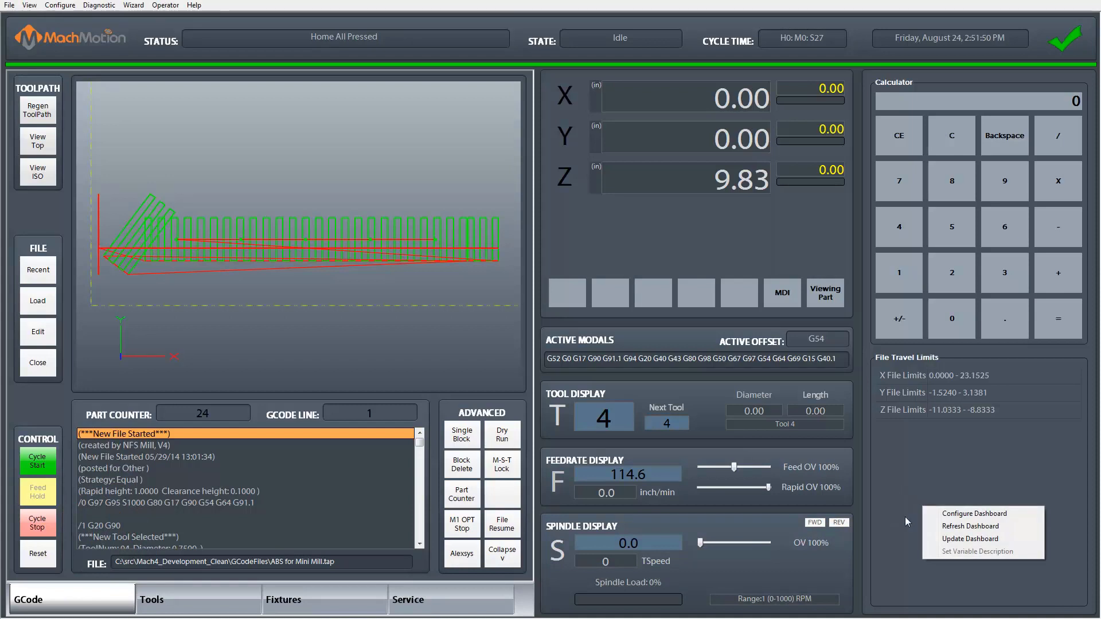
{"action": "left_click", "coordinate": [998, 515]}
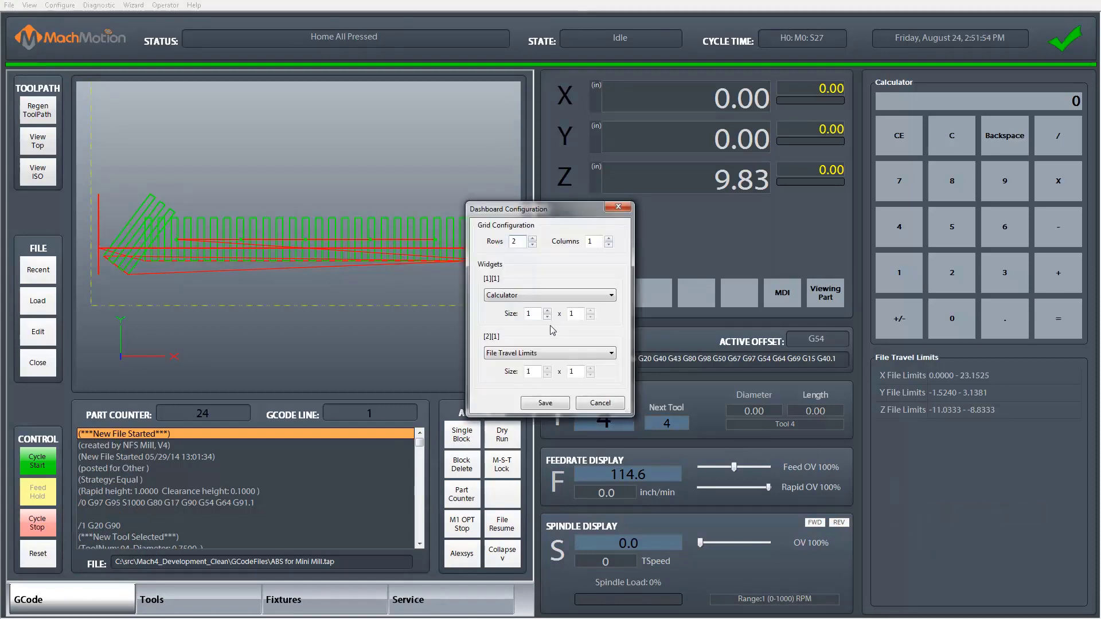
{"action": "left_click", "coordinate": [533, 238]}
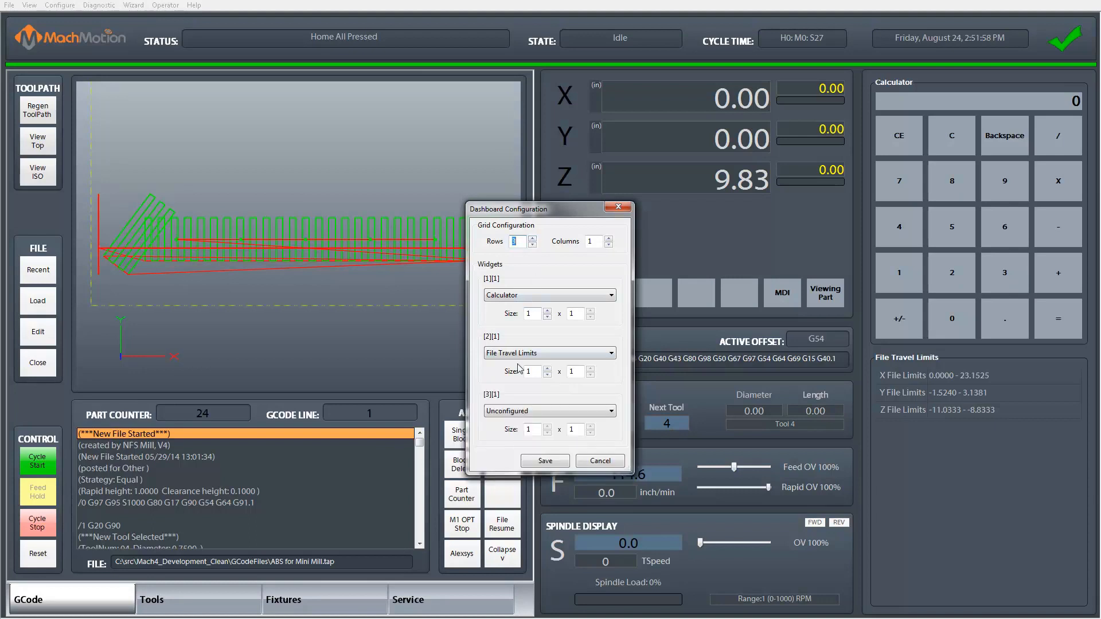
{"action": "left_click", "coordinate": [512, 411]}
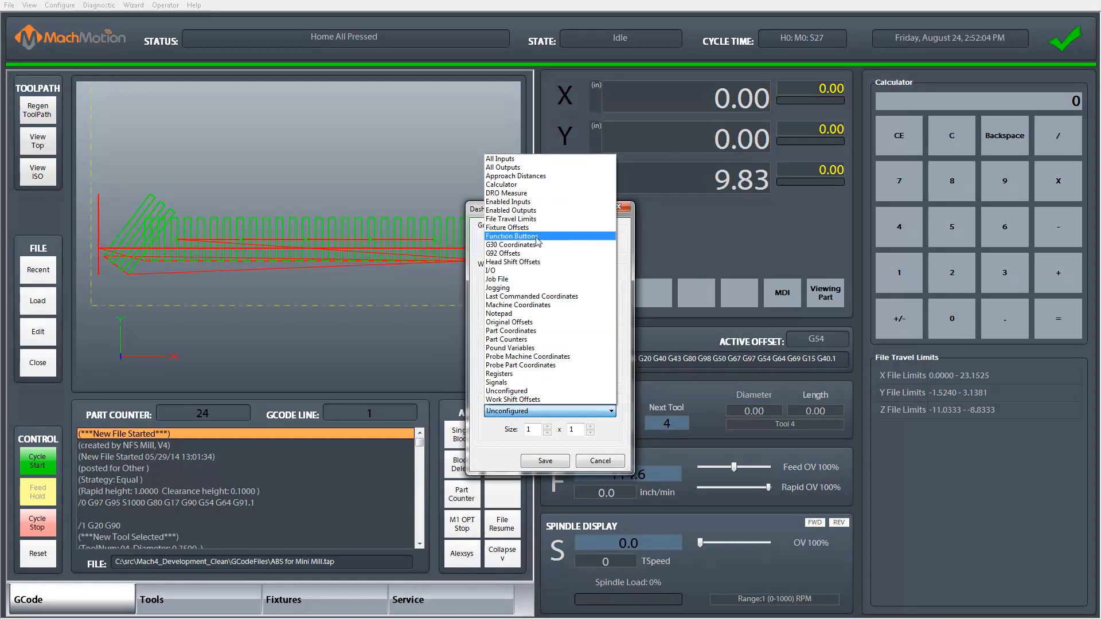
{"action": "left_click", "coordinate": [538, 237]}
{"action": "left_click", "coordinate": [544, 461]}
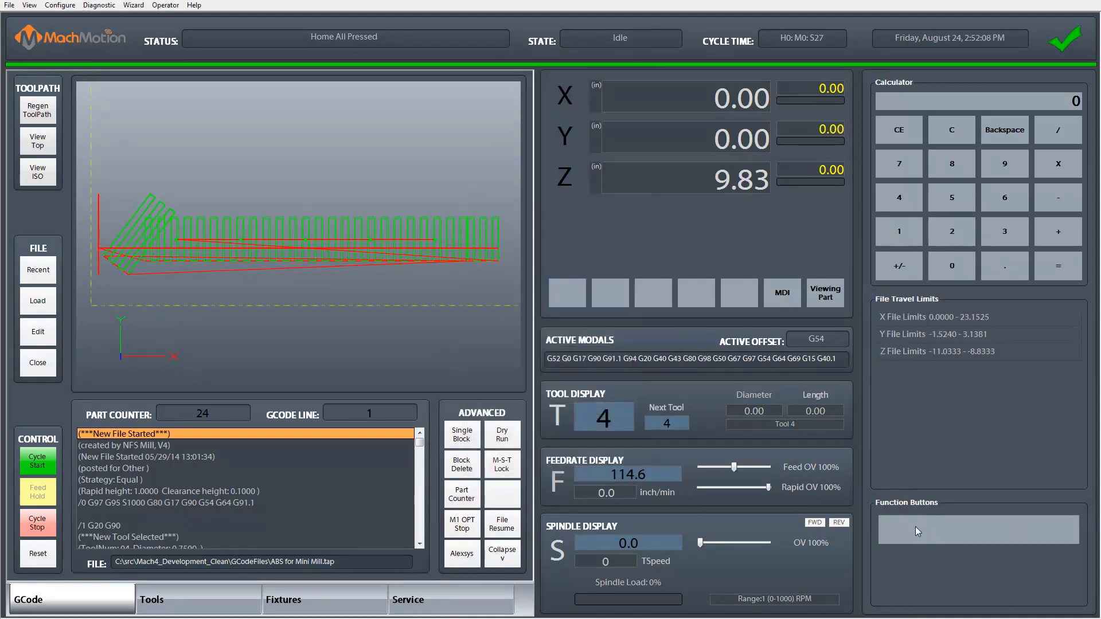
Via Configure Widget, give Function Buttons three rows and start choosing the first button's action.
{"action": "right_click", "coordinate": [915, 562]}
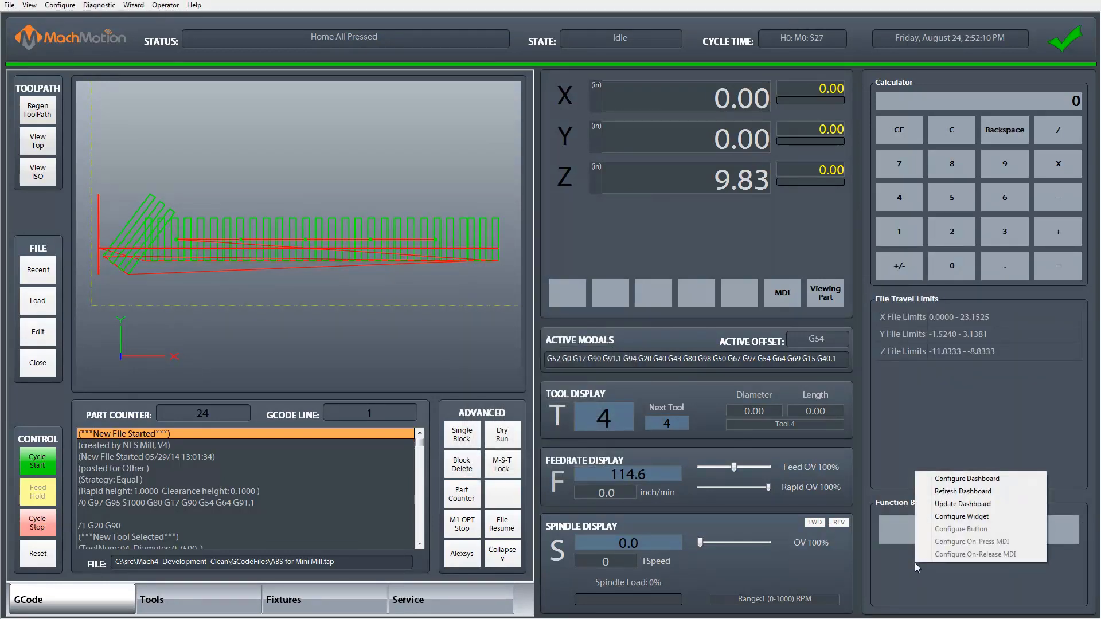
{"action": "left_click", "coordinate": [962, 517]}
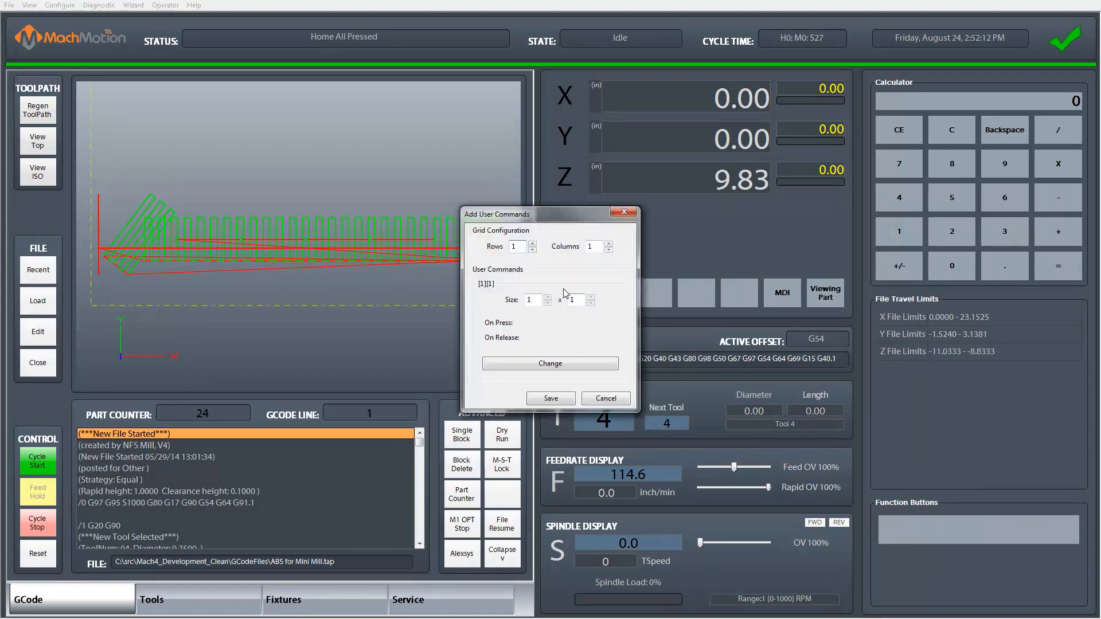
{"action": "left_click", "coordinate": [533, 243]}
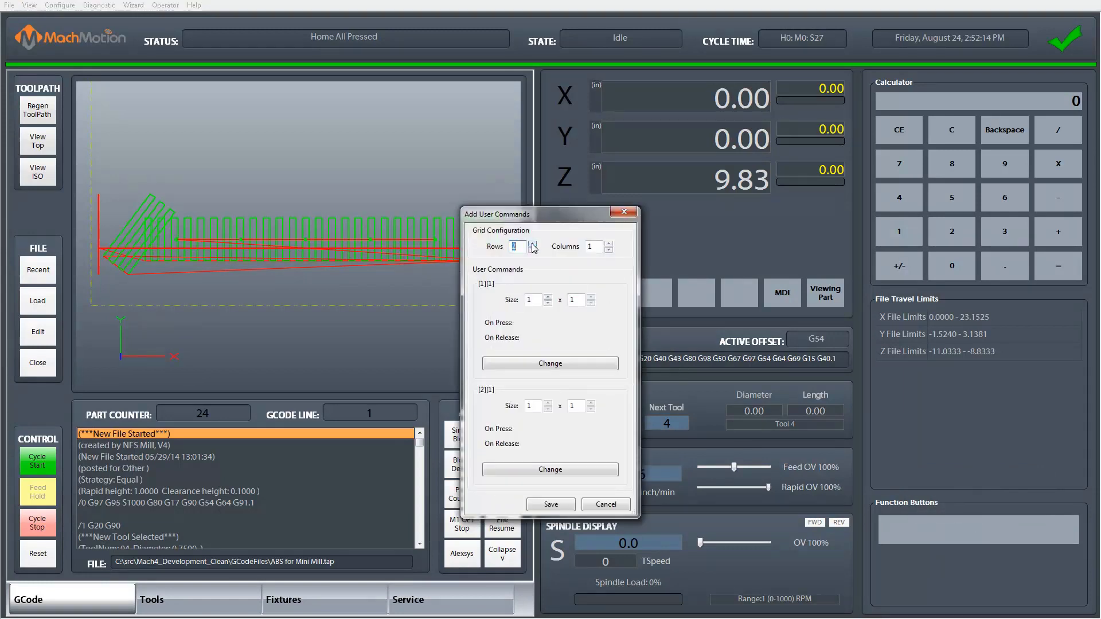
{"action": "left_click_drag", "start_coordinate": [558, 215], "coordinate": [534, 102]}
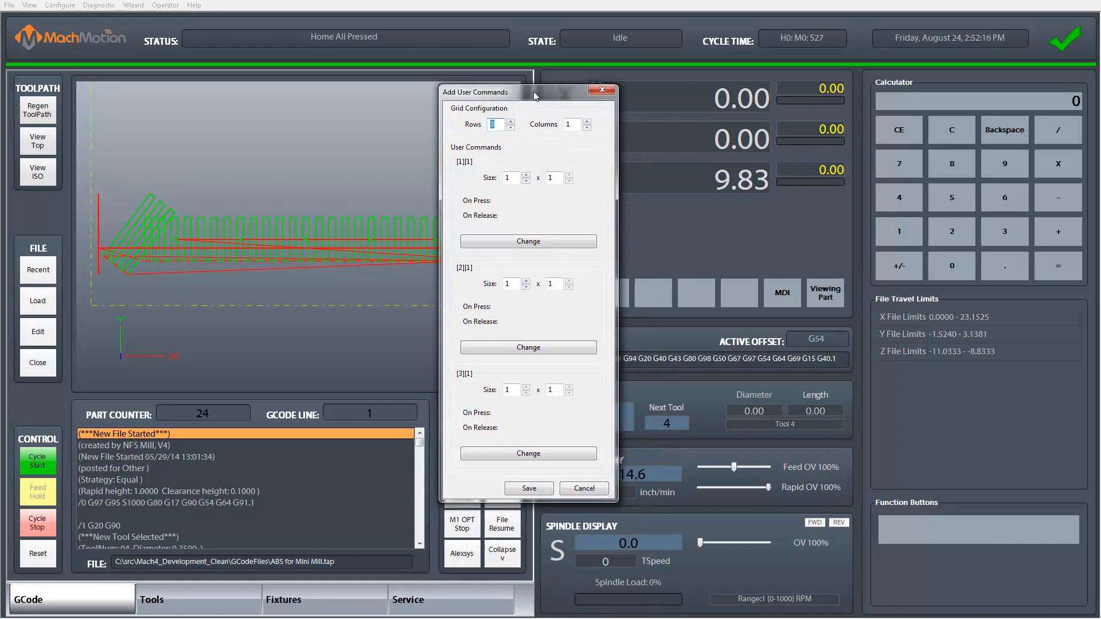
{"action": "type", "text": "3"}
{"action": "left_click", "coordinate": [521, 252]}
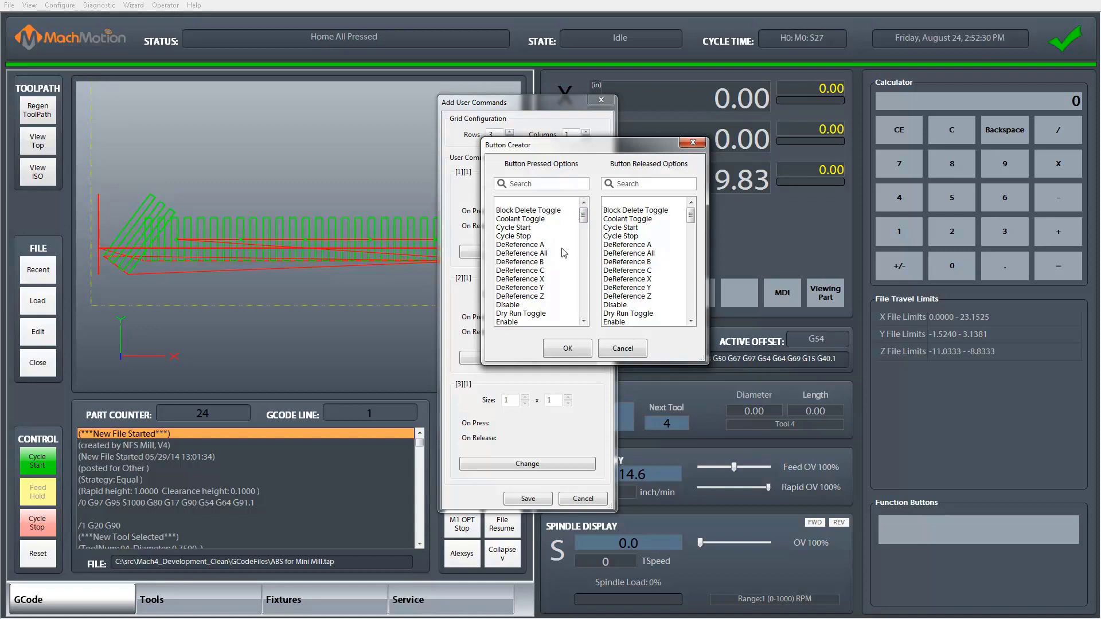
Make the first button's On Press action Spindle Brake Toggle and confirm.
{"action": "left_click", "coordinate": [539, 297]}
{"action": "scroll", "coordinate": [541, 281], "scroll_direction": "down", "scroll_amount": 3}
{"action": "scroll", "coordinate": [541, 280], "scroll_direction": "down", "scroll_amount": 2}
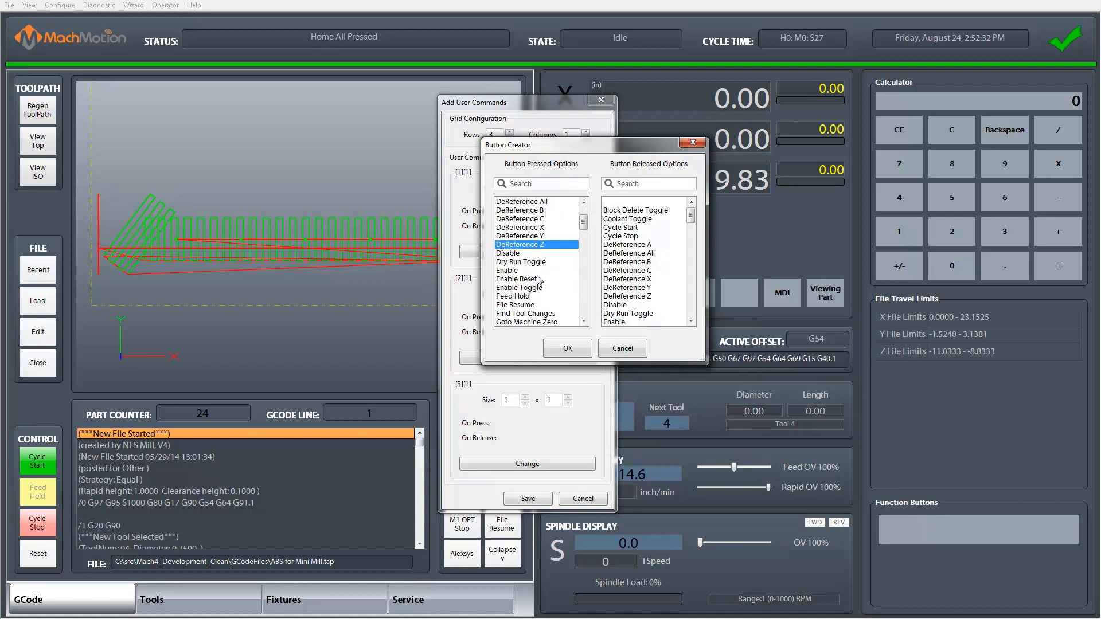
{"action": "scroll", "coordinate": [541, 281], "scroll_direction": "down", "scroll_amount": 2}
{"action": "scroll", "coordinate": [538, 277], "scroll_direction": "up", "scroll_amount": 3}
{"action": "scroll", "coordinate": [537, 277], "scroll_direction": "down", "scroll_amount": 3}
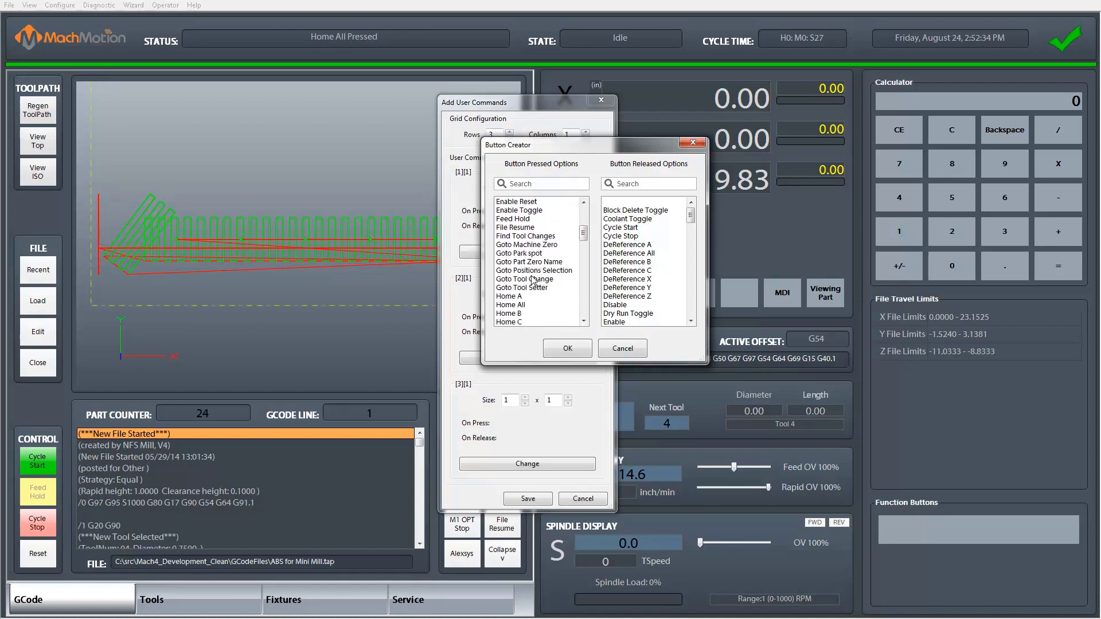
{"action": "scroll", "coordinate": [538, 277], "scroll_direction": "down", "scroll_amount": 2}
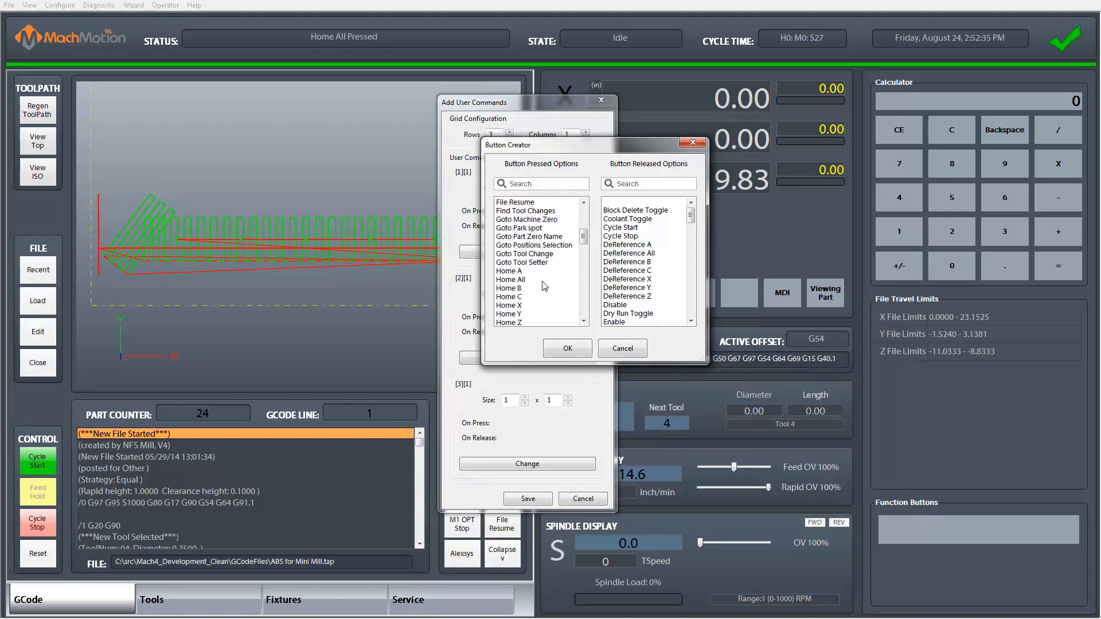
{"action": "left_click", "coordinate": [540, 185]}
{"action": "type", "text": "spindle "}
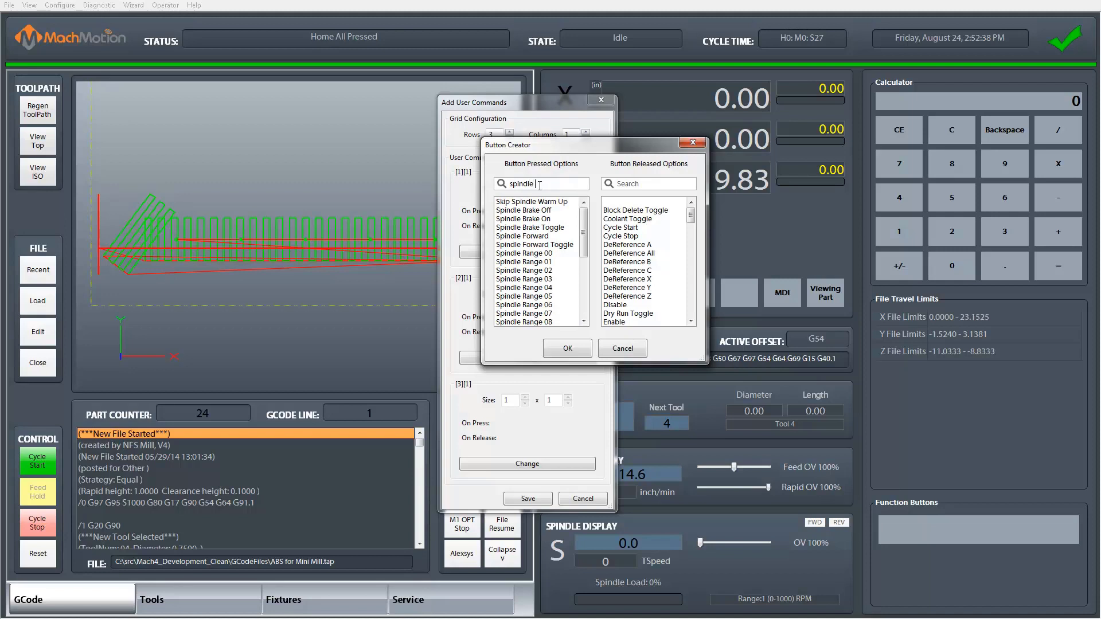
{"action": "type", "text": "brak"}
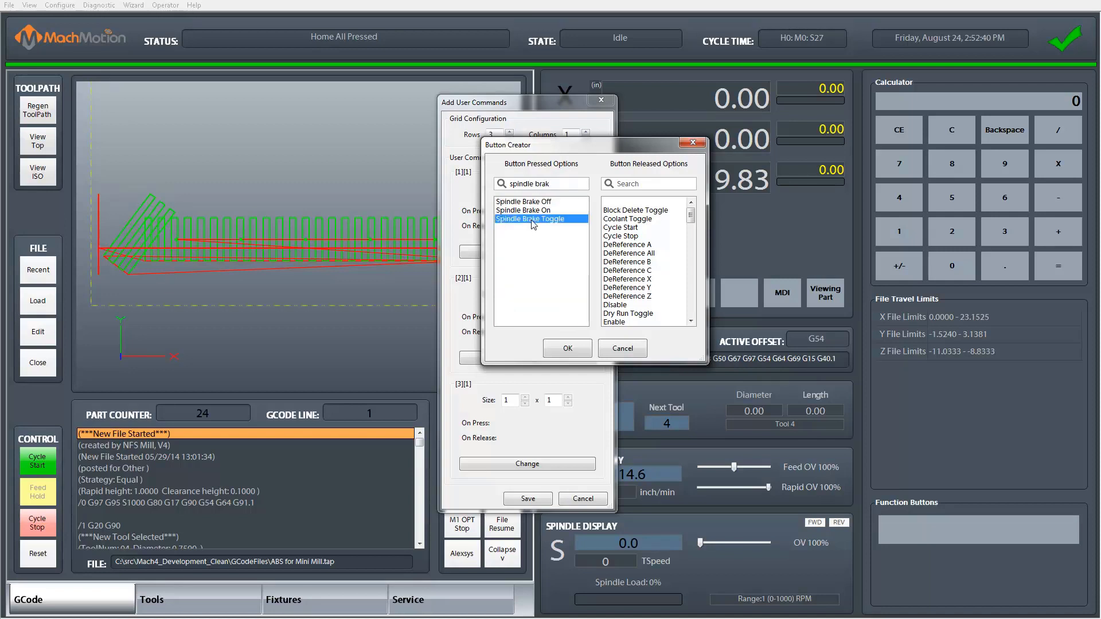
{"action": "left_click", "coordinate": [530, 218]}
{"action": "left_click", "coordinate": [567, 347]}
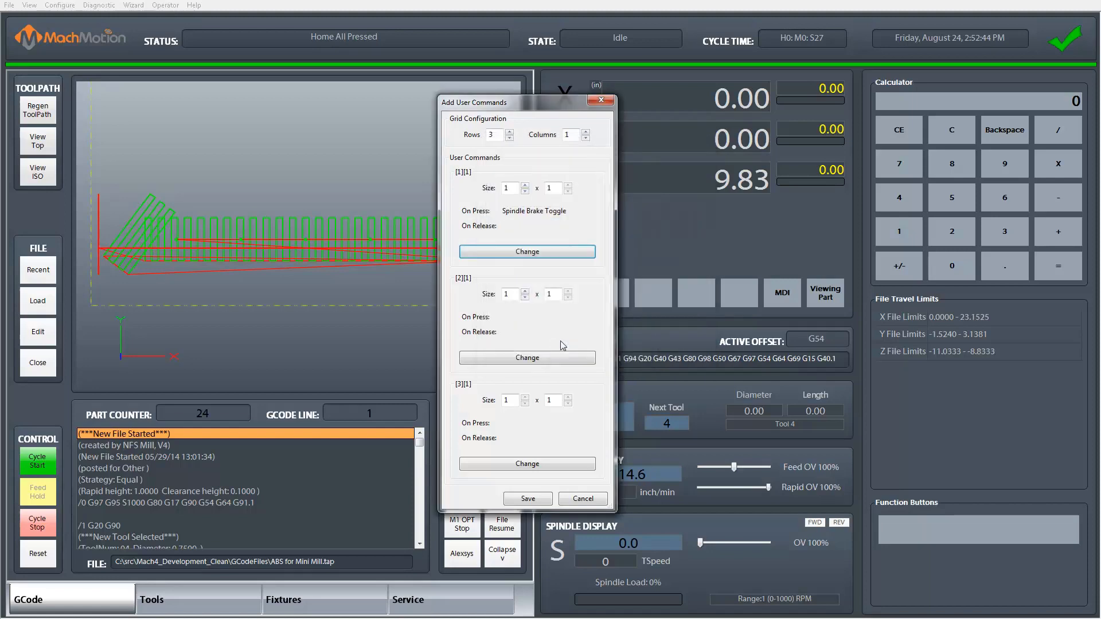
Make the second button's press action Goto Positions Selection and save the widget configuration.
{"action": "left_click", "coordinate": [518, 360]}
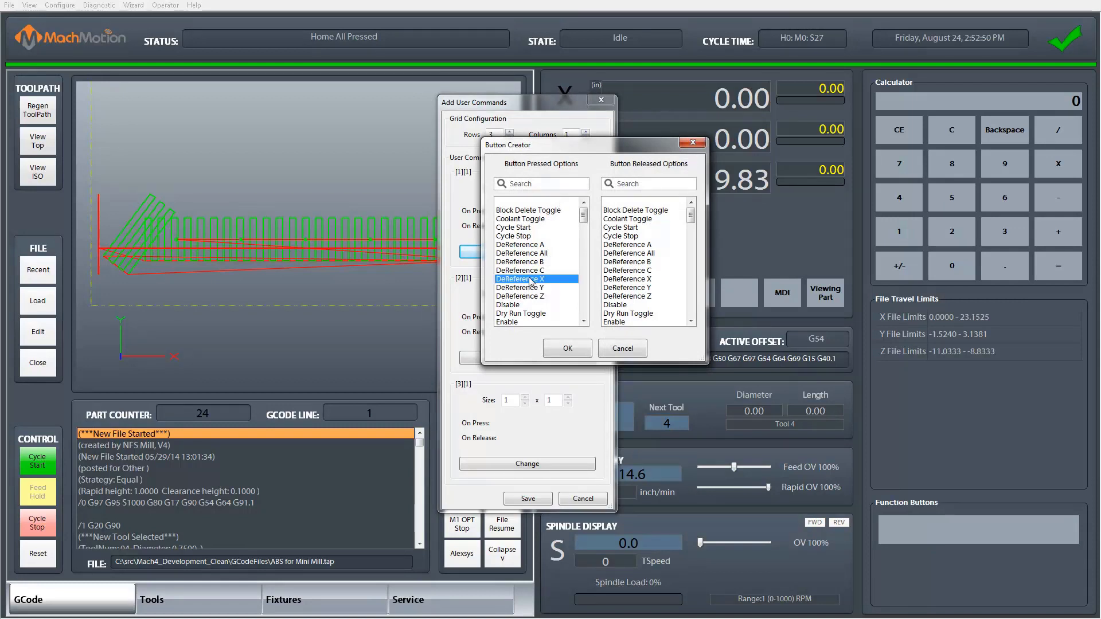
{"action": "scroll", "coordinate": [531, 281], "scroll_direction": "down", "scroll_amount": 5}
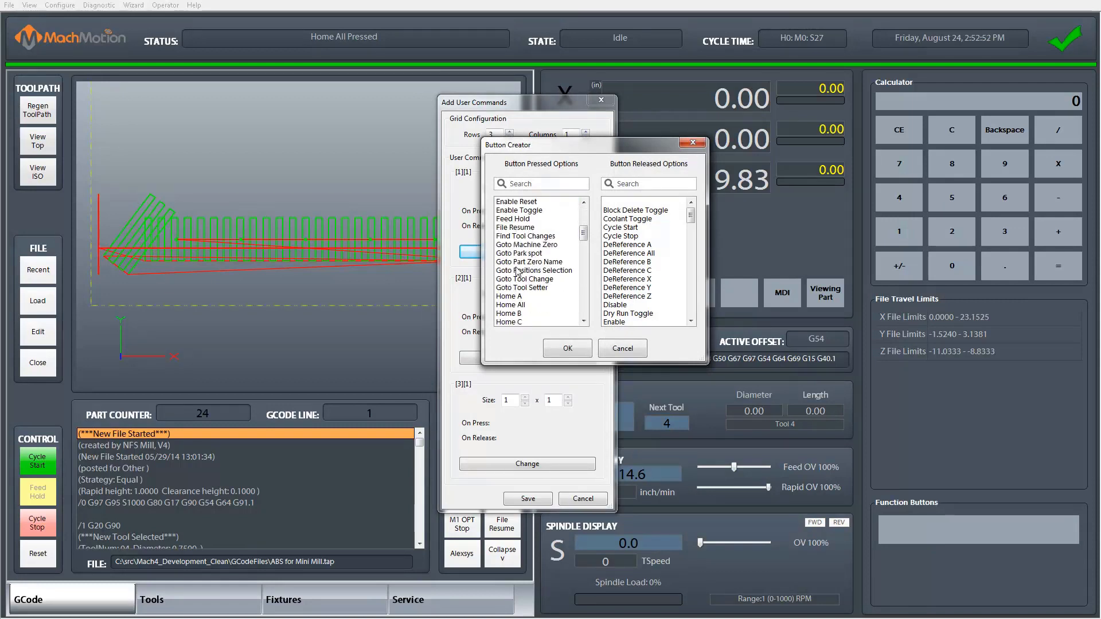
{"action": "left_click", "coordinate": [533, 271]}
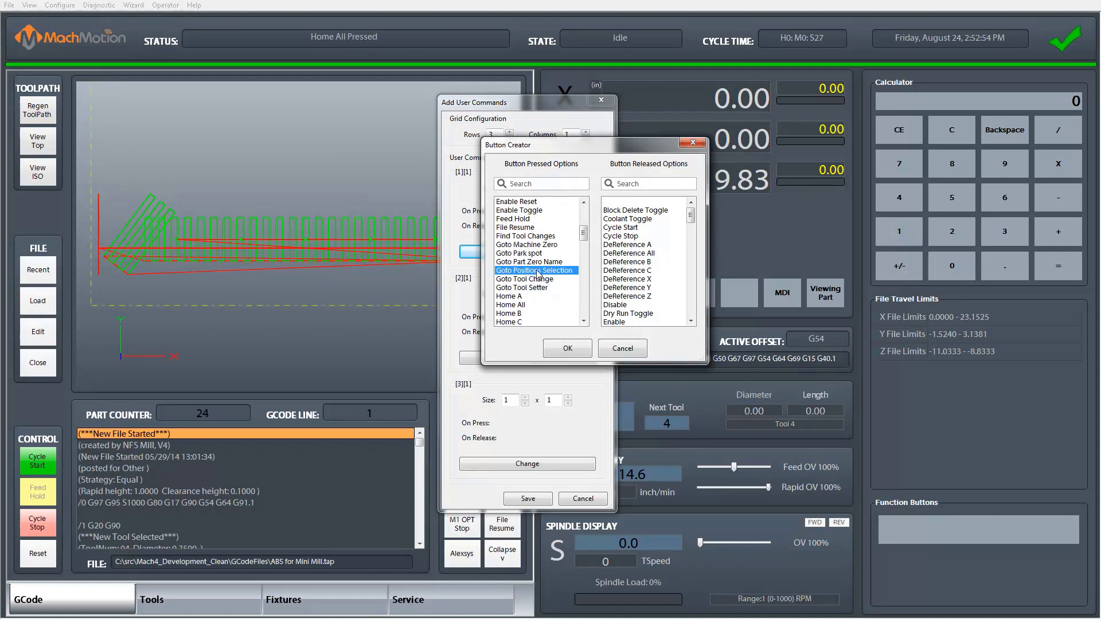
{"action": "left_click", "coordinate": [568, 347]}
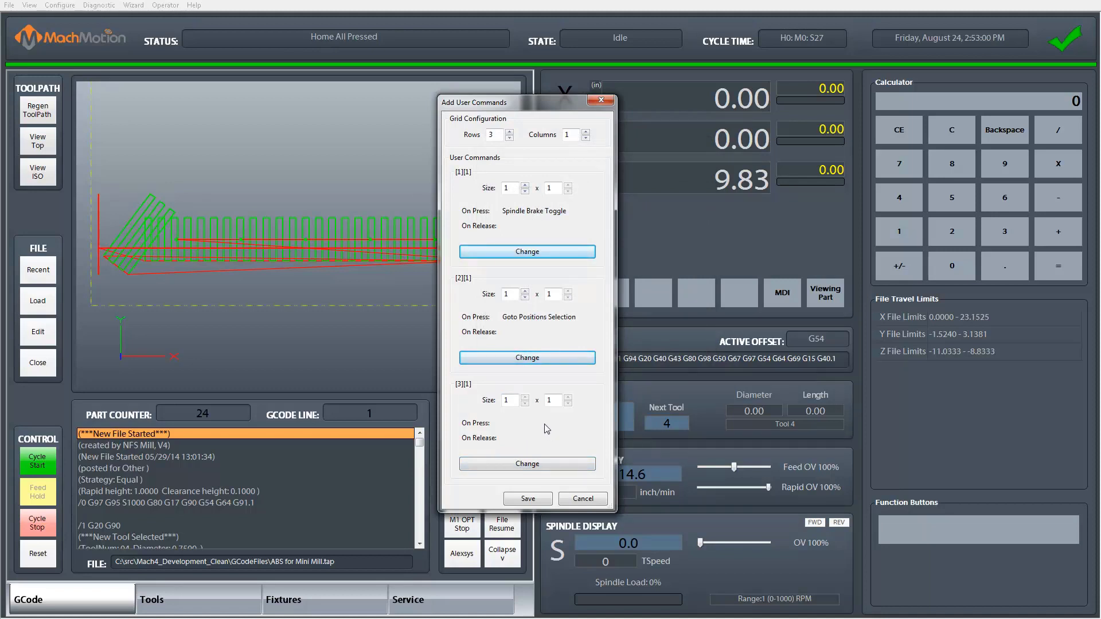
{"action": "left_click", "coordinate": [528, 500]}
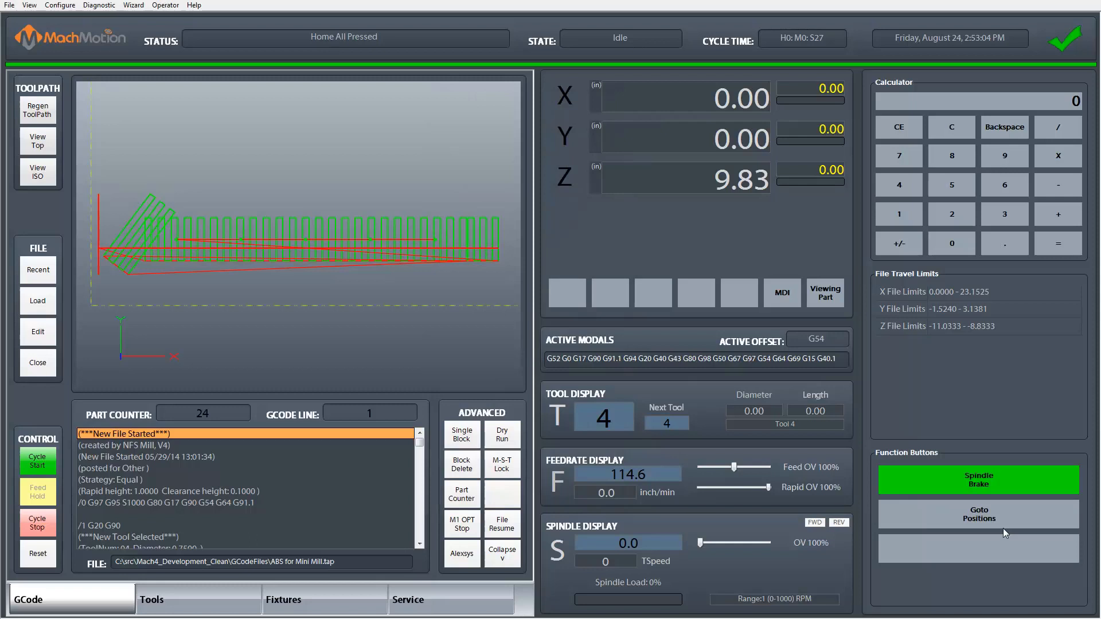
Toggle the Spindle Brake button on and off several times, leaving the brake off.
{"action": "left_click", "coordinate": [984, 485]}
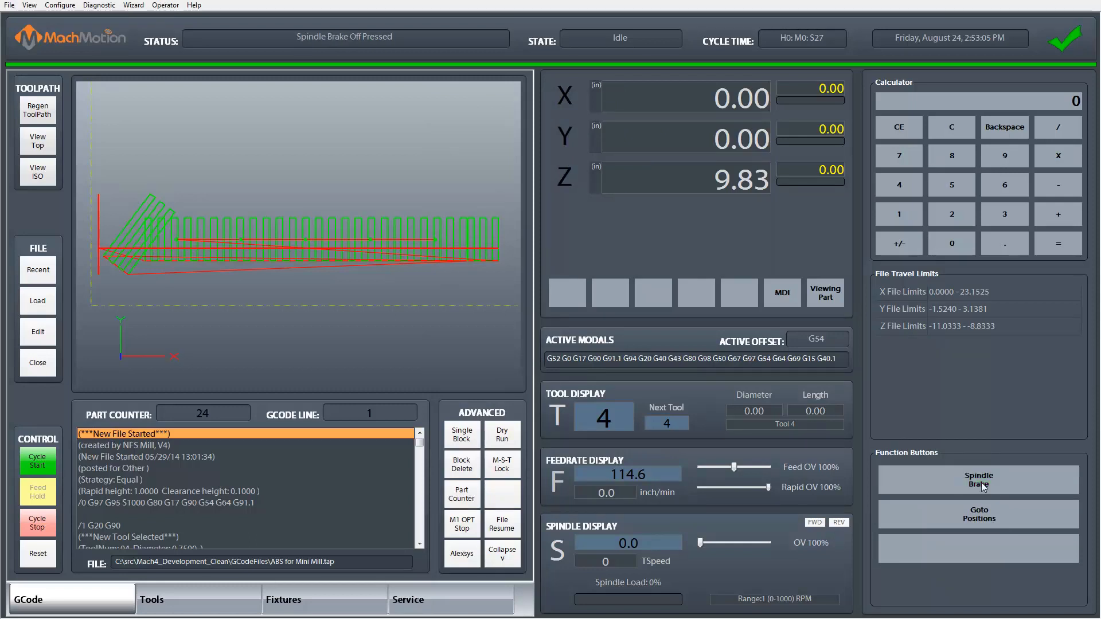
{"action": "left_click", "coordinate": [932, 482]}
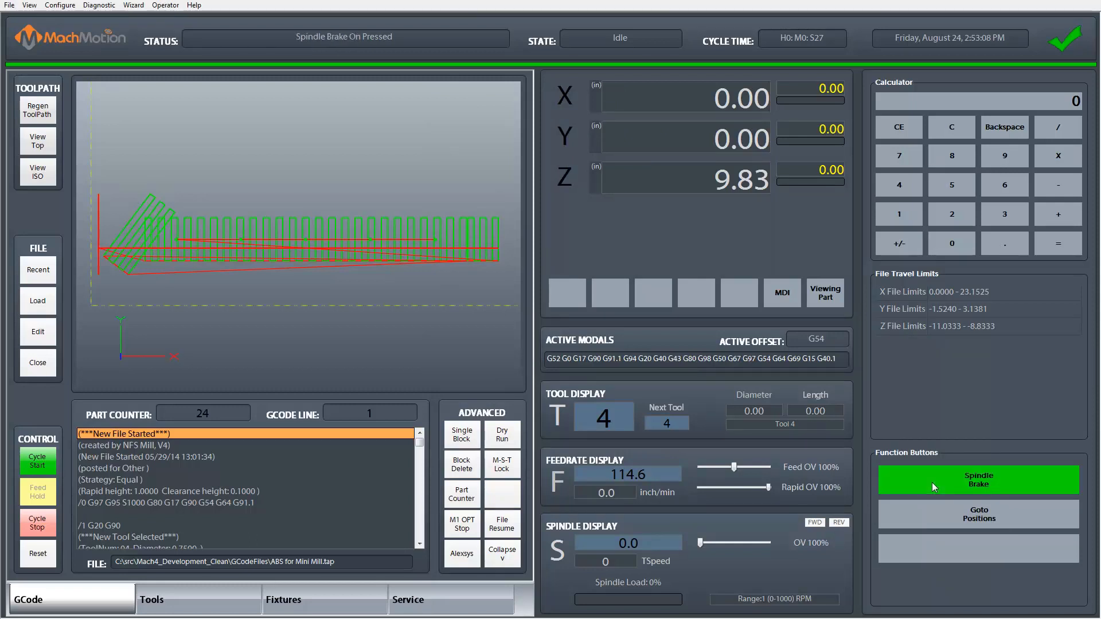
{"action": "left_click", "coordinate": [933, 480]}
{"action": "left_click", "coordinate": [934, 479]}
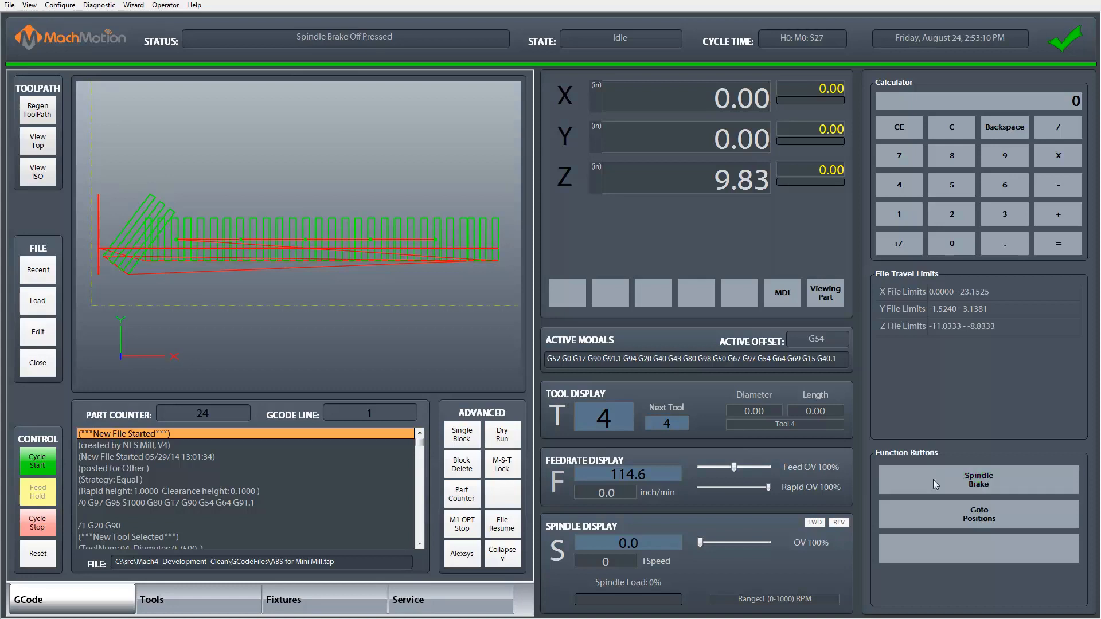
{"action": "left_click", "coordinate": [933, 478]}
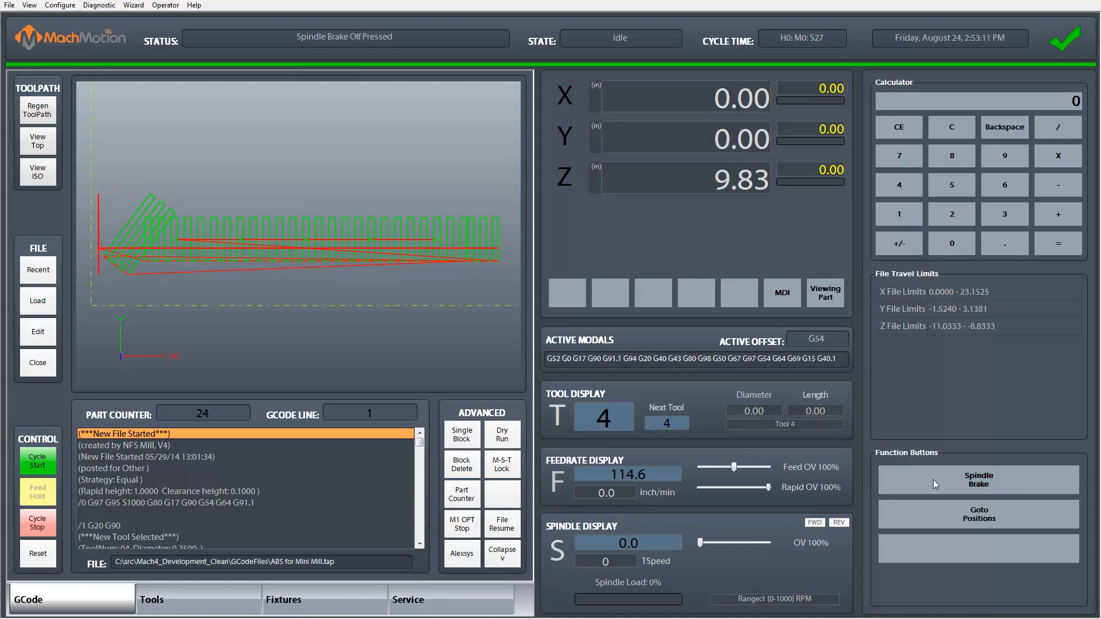
Use Goto Positions to run the Machine Zero move, then reopen it, pick Tool Setter and cancel.
{"action": "left_click", "coordinate": [943, 517]}
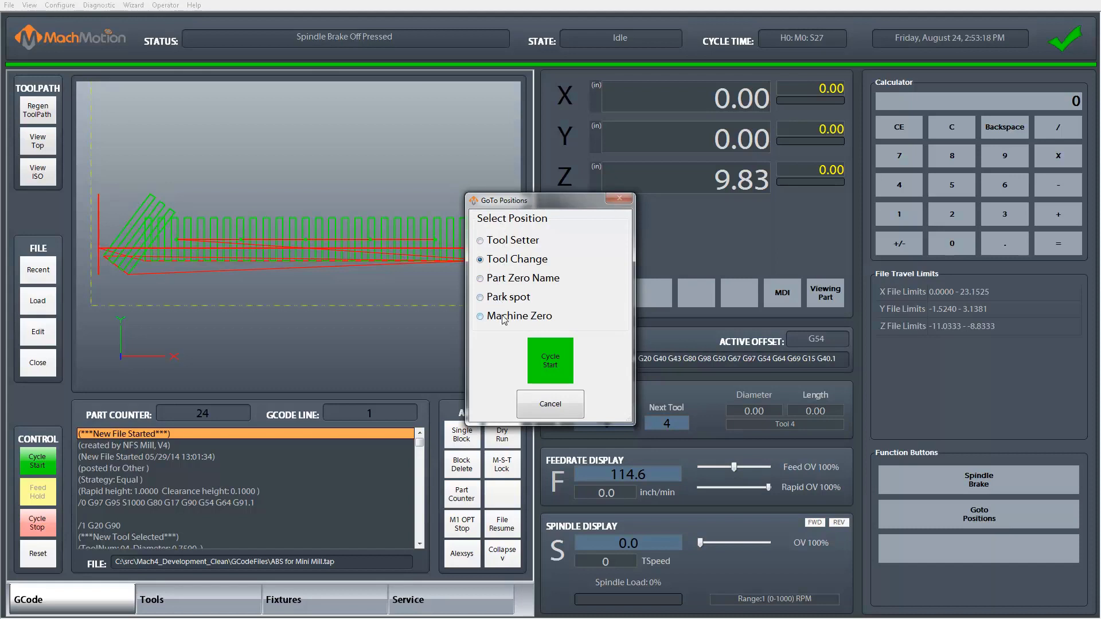
{"action": "left_click", "coordinate": [550, 360]}
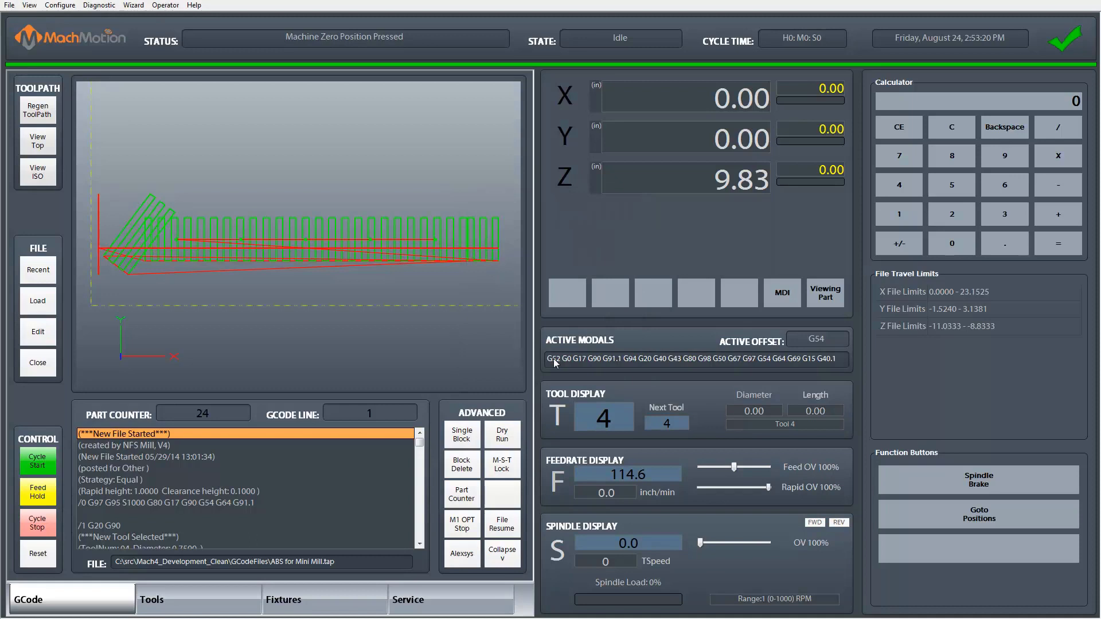
{"action": "left_click", "coordinate": [982, 510]}
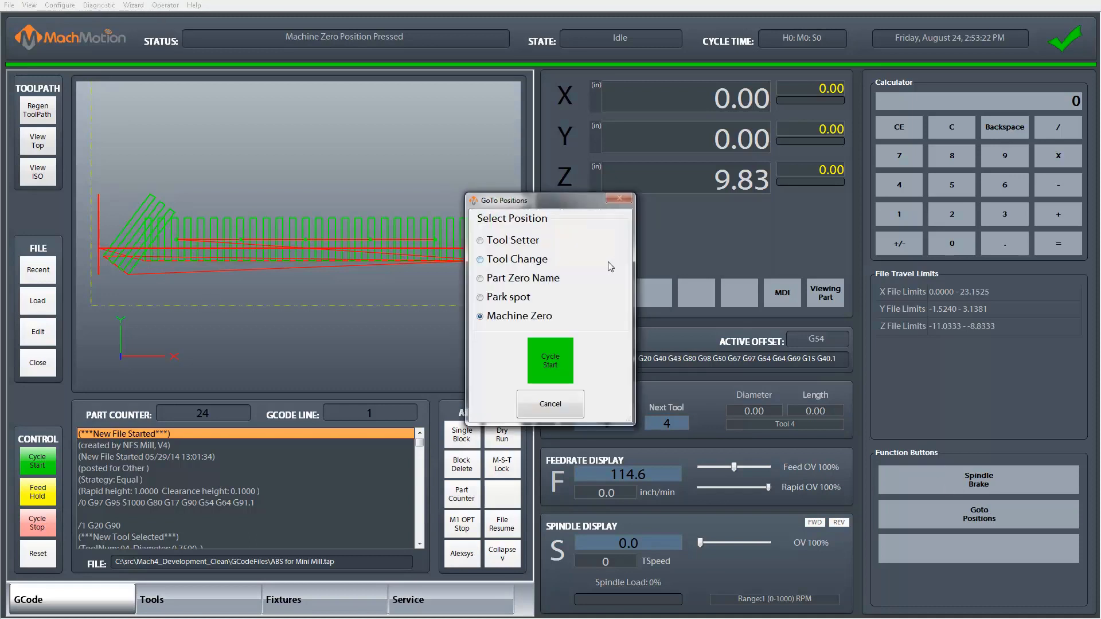
{"action": "left_click", "coordinate": [504, 244]}
{"action": "left_click", "coordinate": [550, 405]}
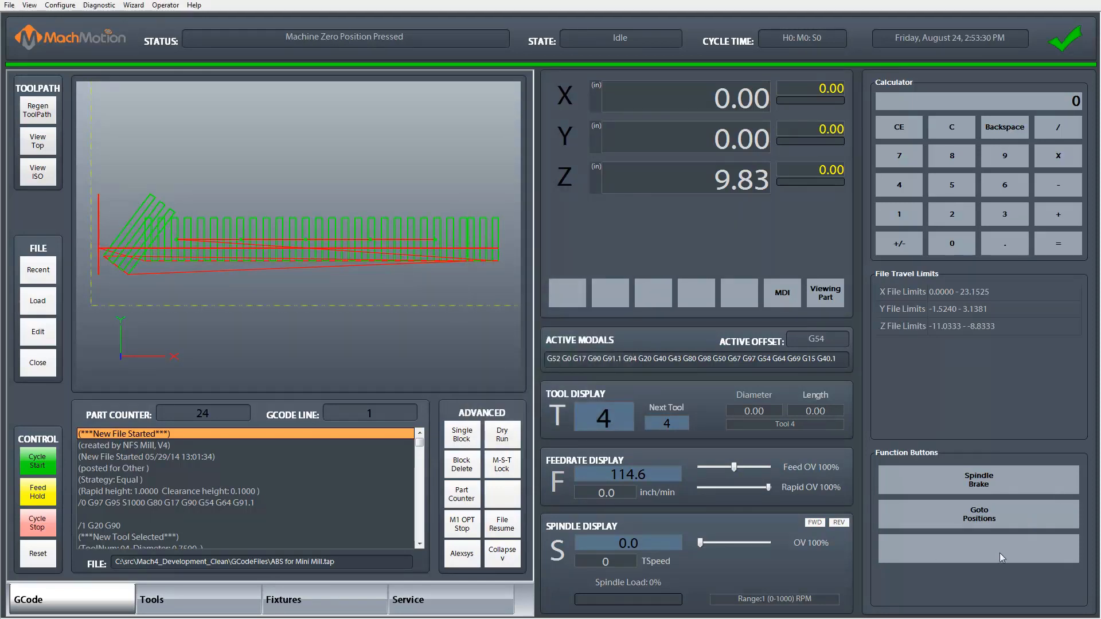
Assign On-Press MDI command M3 S100 to the third button, run it and raise the spindle override.
{"action": "right_click", "coordinate": [956, 547]}
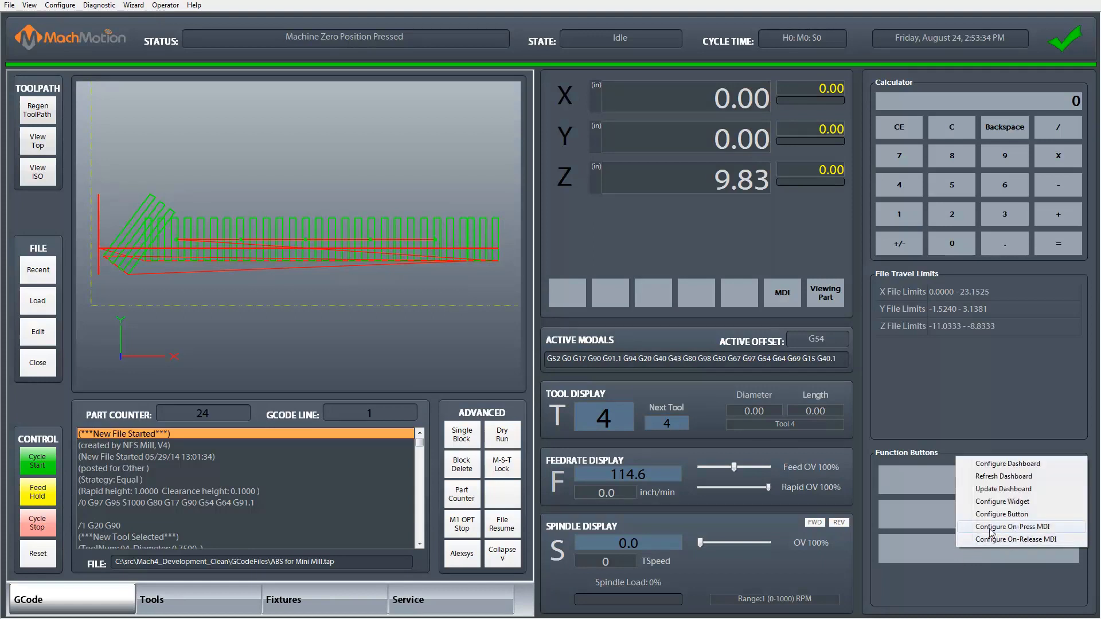
{"action": "left_click", "coordinate": [1041, 528]}
{"action": "type", "text": "M3"}
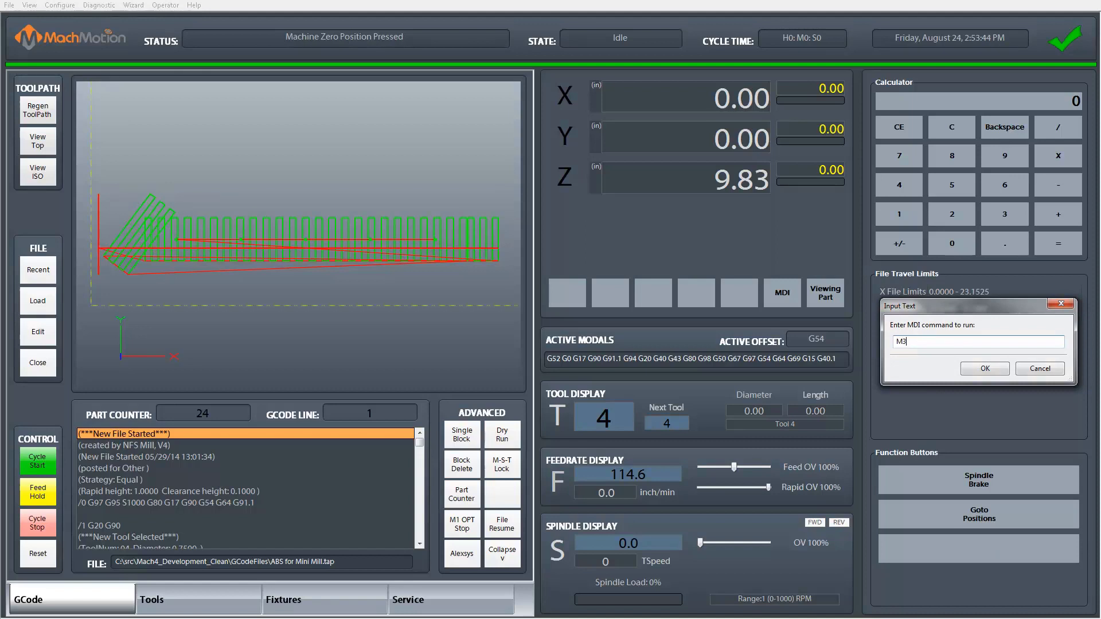
{"action": "type", "text": "S100"}
{"action": "left_click", "coordinate": [985, 369]}
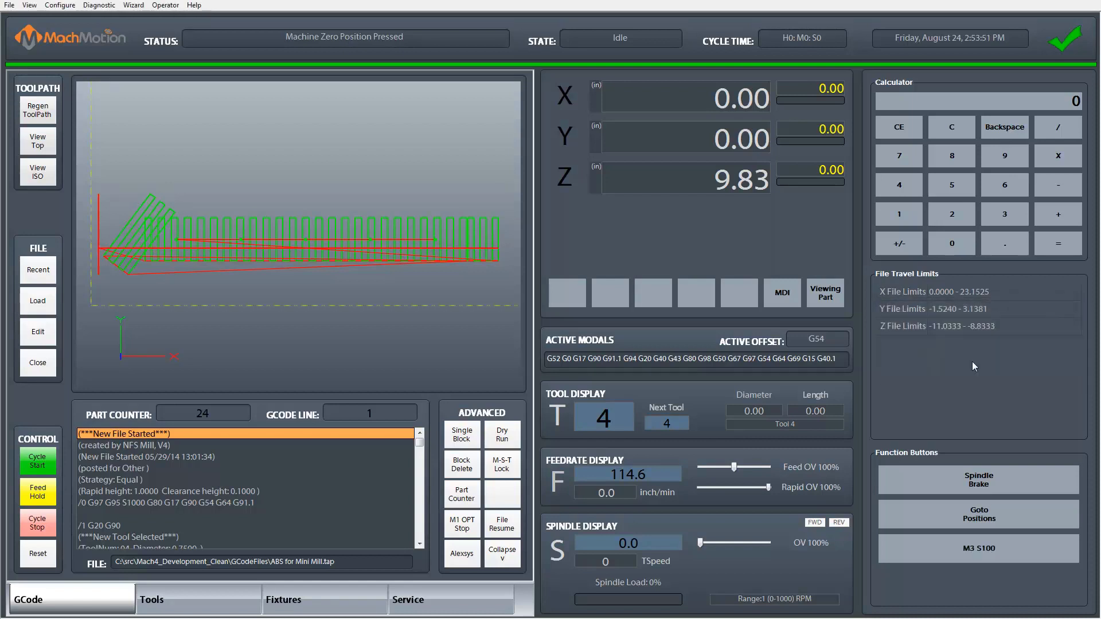
{"action": "left_click", "coordinate": [970, 550]}
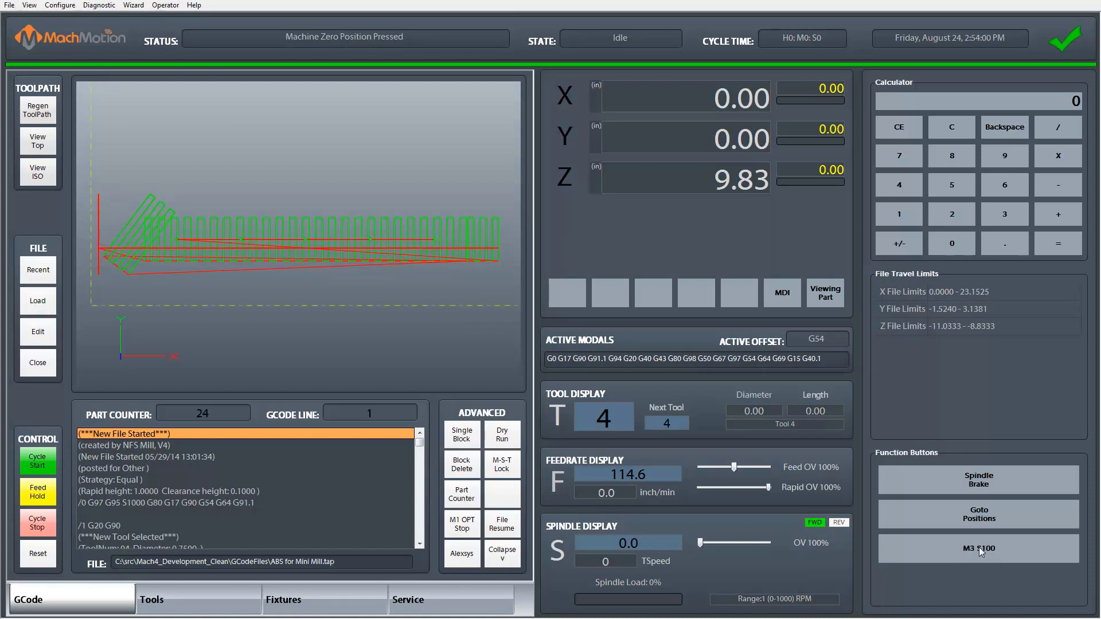
{"action": "left_click_drag", "start_coordinate": [700, 542], "coordinate": [733, 542]}
Relabel the M3 S100 button 'Spindle At 100', give it a teal colour and apply.
{"action": "right_click", "coordinate": [968, 547]}
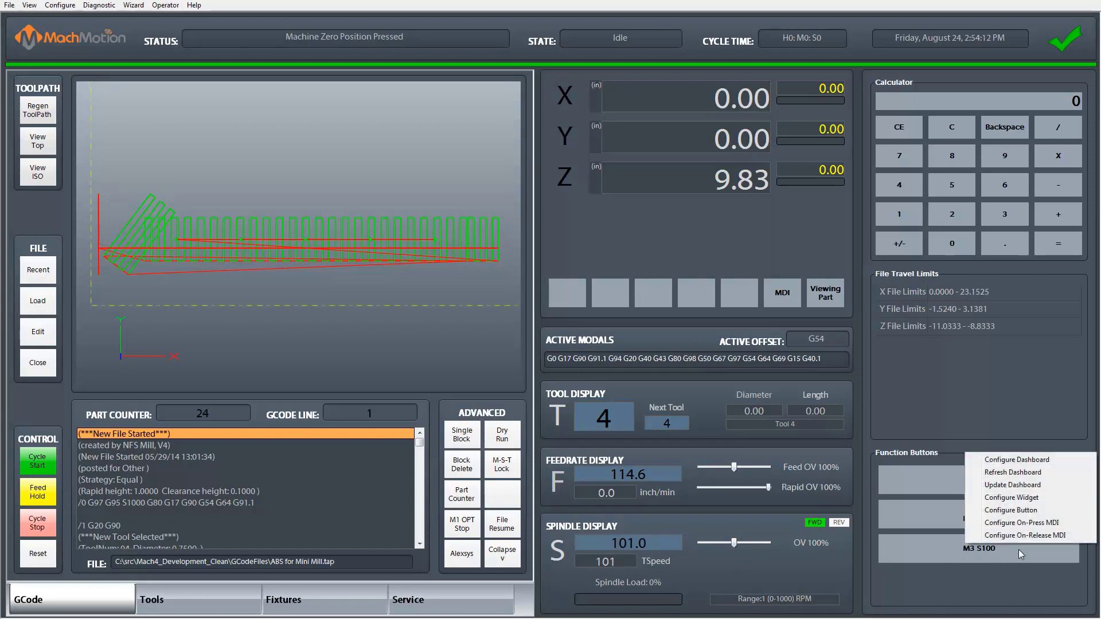
{"action": "left_click", "coordinate": [1025, 515]}
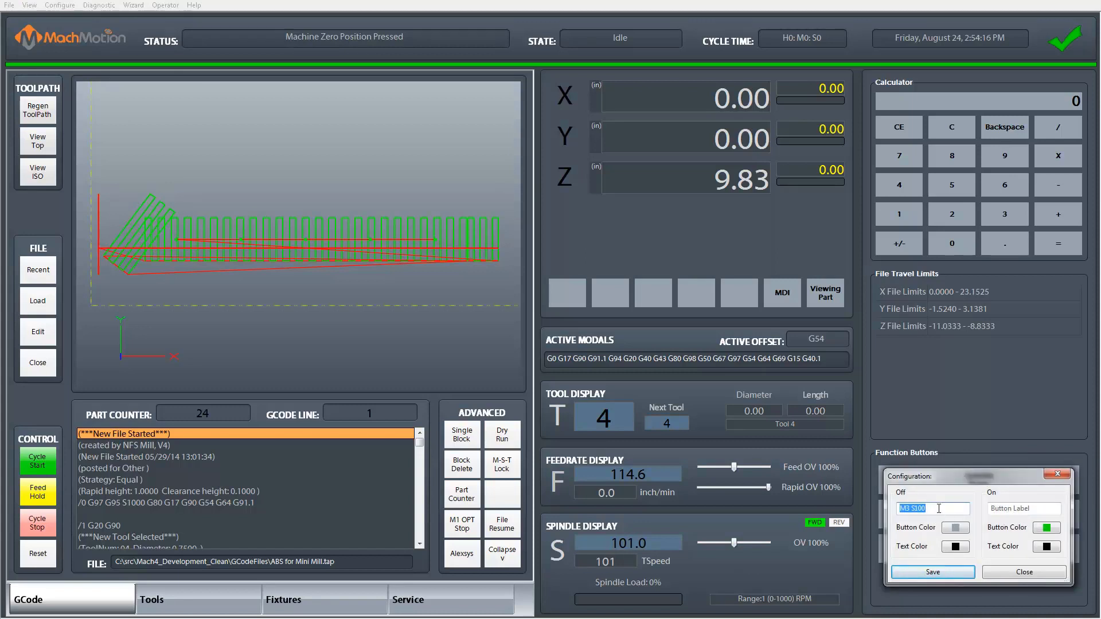
{"action": "type", "text": "Spindl"}
{"action": "type", "text": "e"}
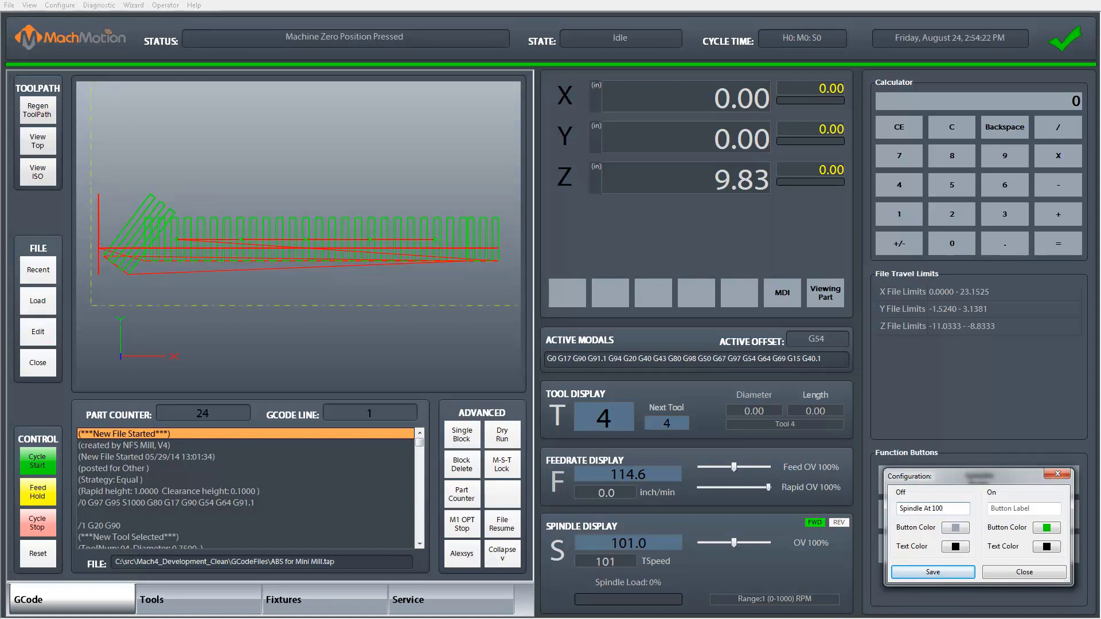
{"action": "left_click", "coordinate": [956, 527]}
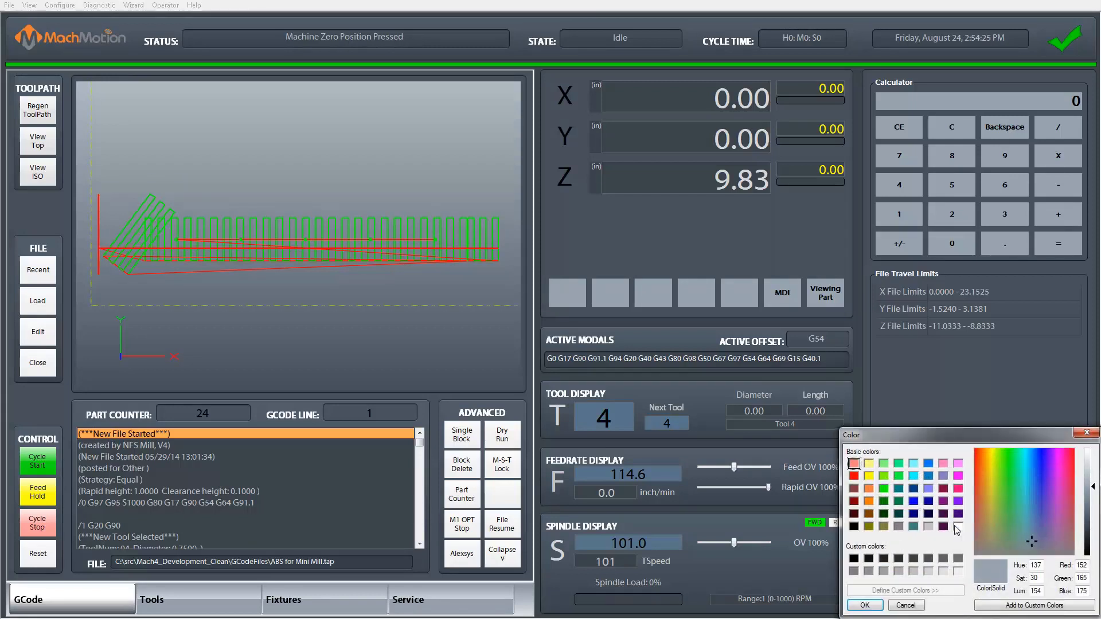
{"action": "left_click", "coordinate": [913, 526]}
{"action": "left_click", "coordinate": [865, 606]}
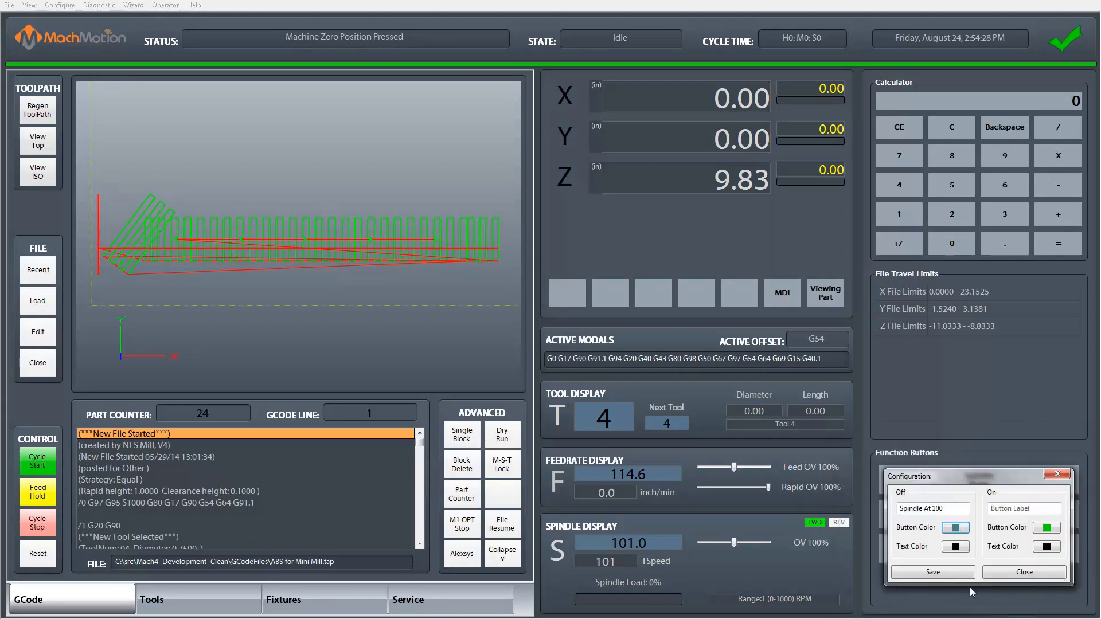
{"action": "left_click", "coordinate": [1026, 575]}
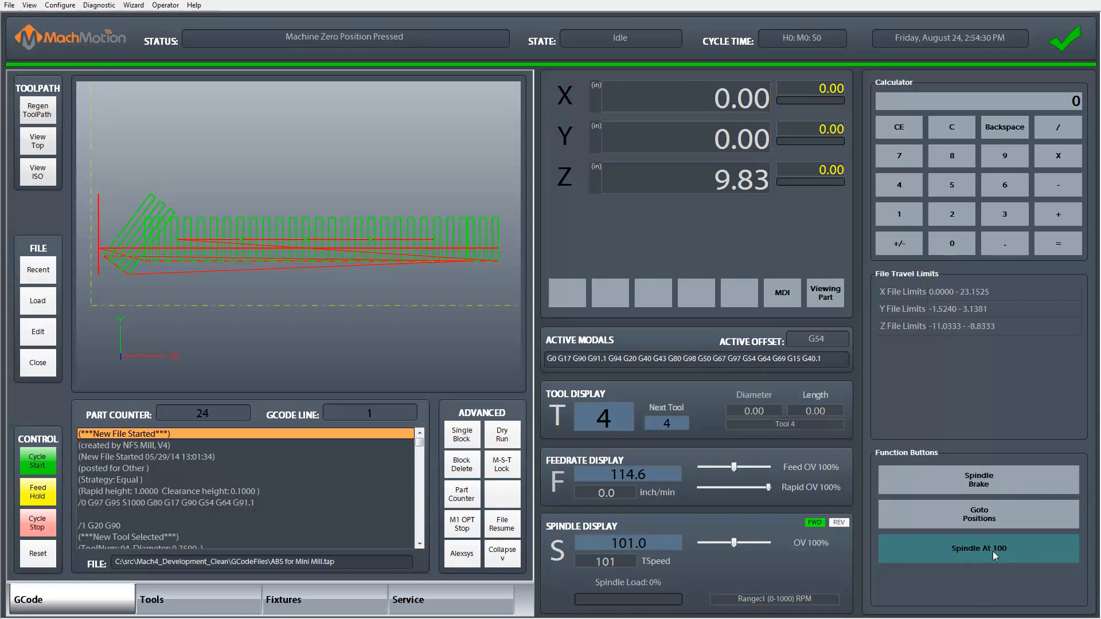